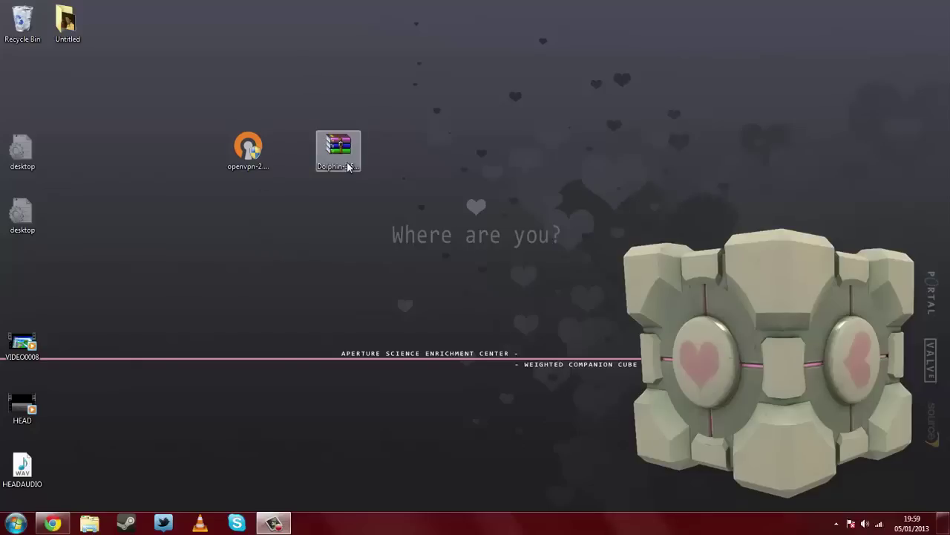
Step: Launch the OpenVPN installer, then cancel and quit its setup wizard
double_click(247, 159)
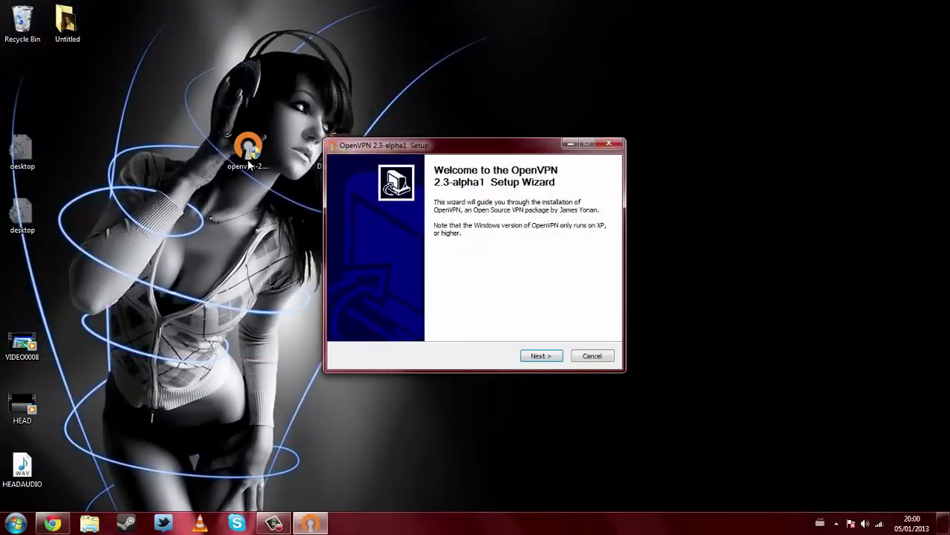
click(593, 356)
click(509, 301)
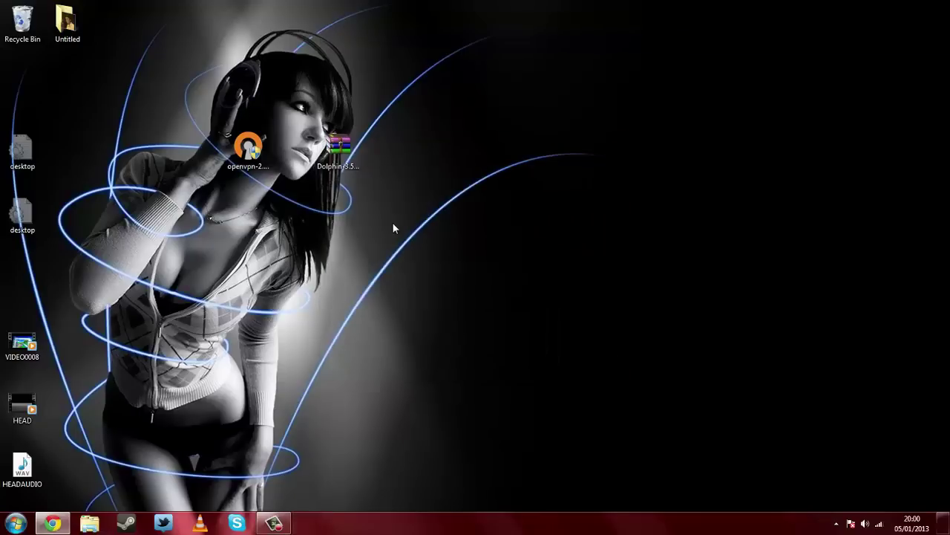
Step: Bridge TAP-Win32 Local Area Connection 2 with Wireless Network Connection in the adapter settings
scroll(490, 349, down, 4)
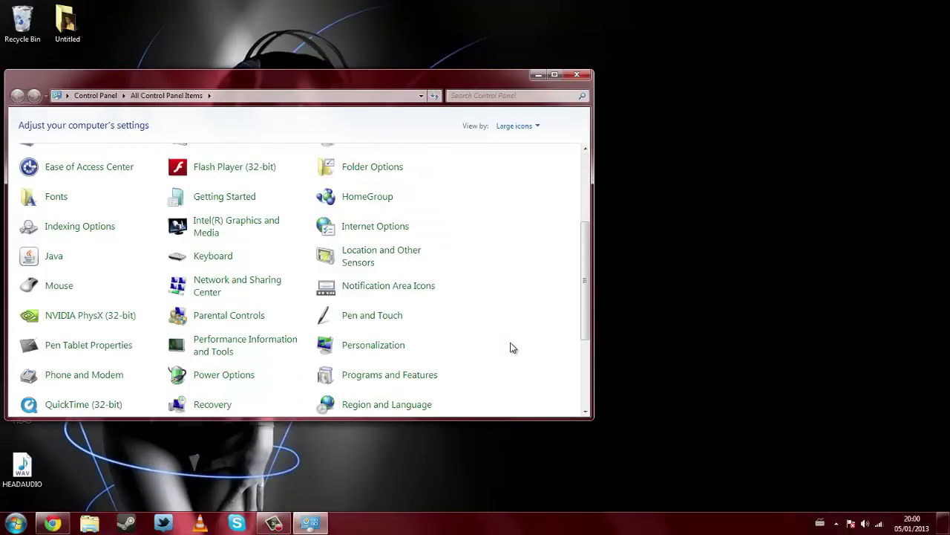
click(245, 288)
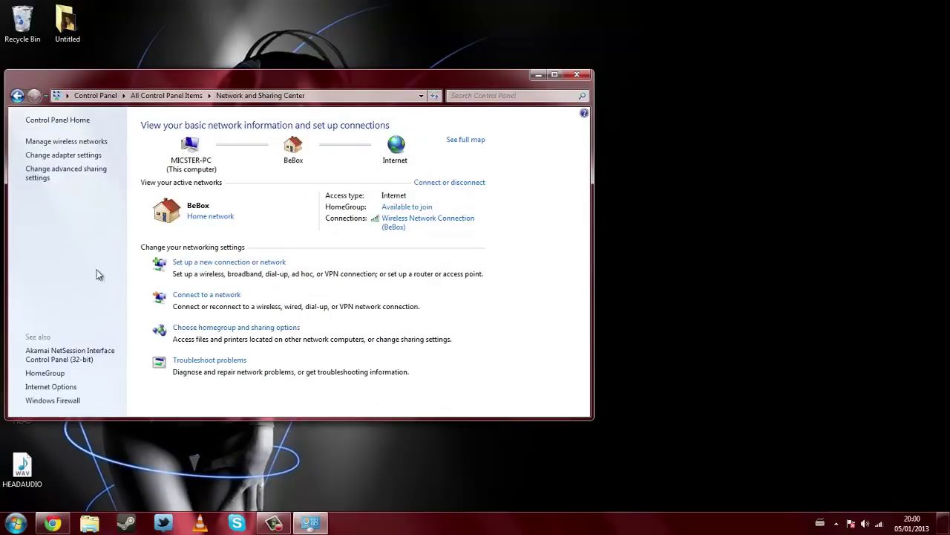
click(63, 155)
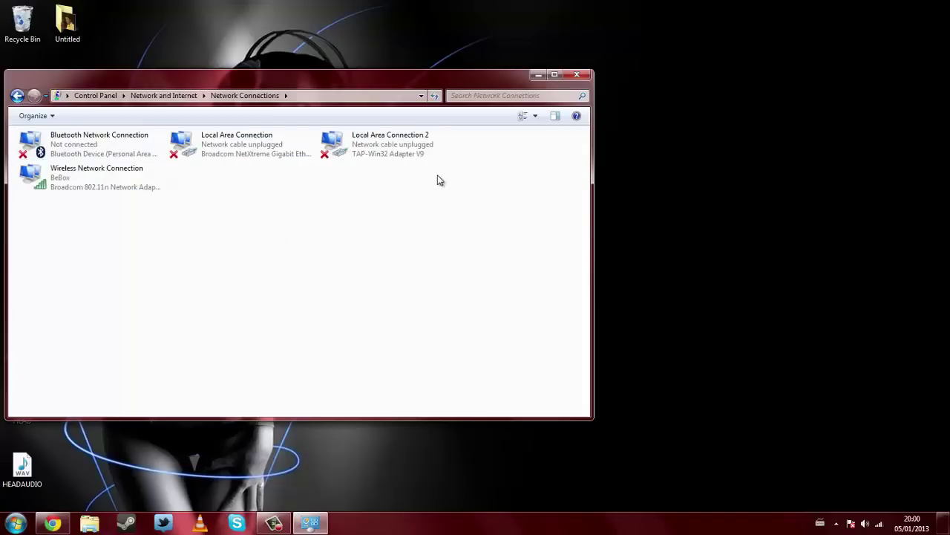
click(403, 155)
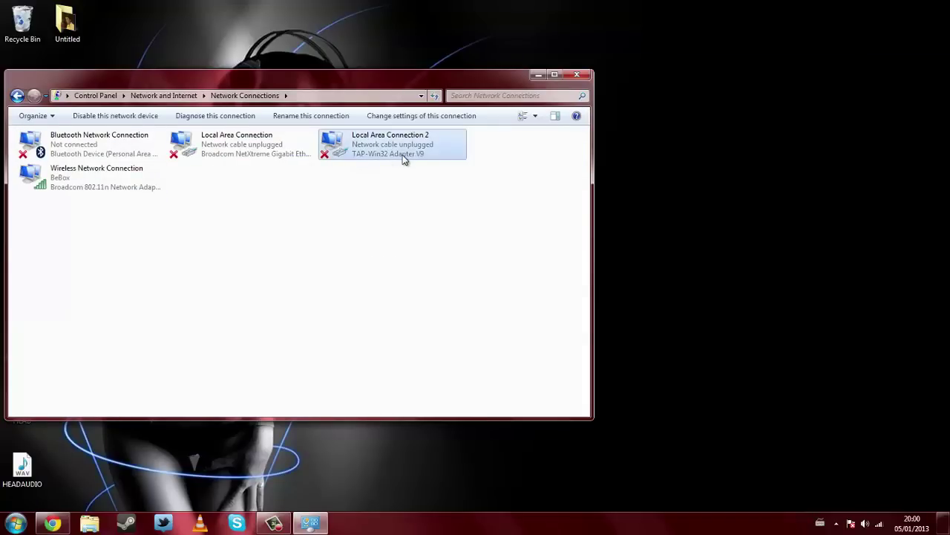
ctrl+click(101, 181)
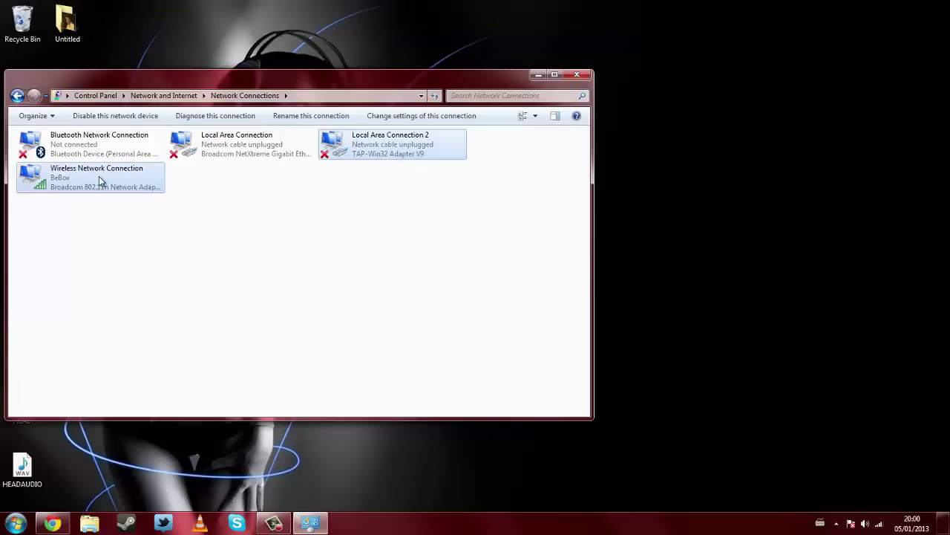
right_click(123, 172)
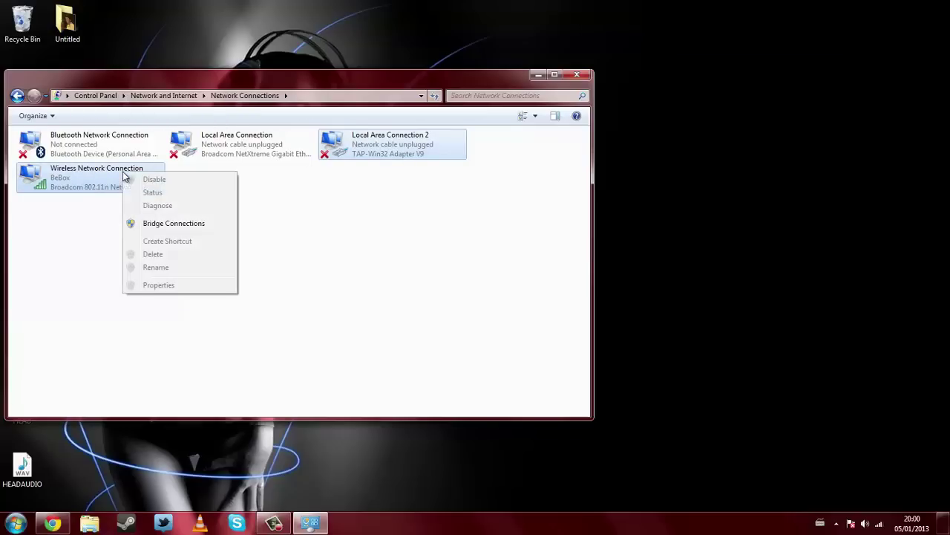
click(163, 226)
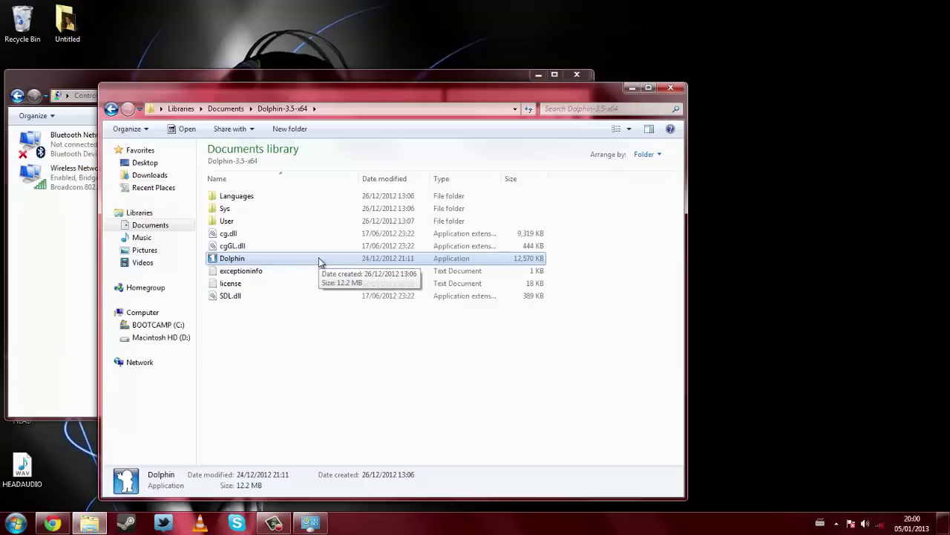
Step: Launch Dolphin, set the GameCube SP1 device to BBA in Config, and save
double_click(321, 260)
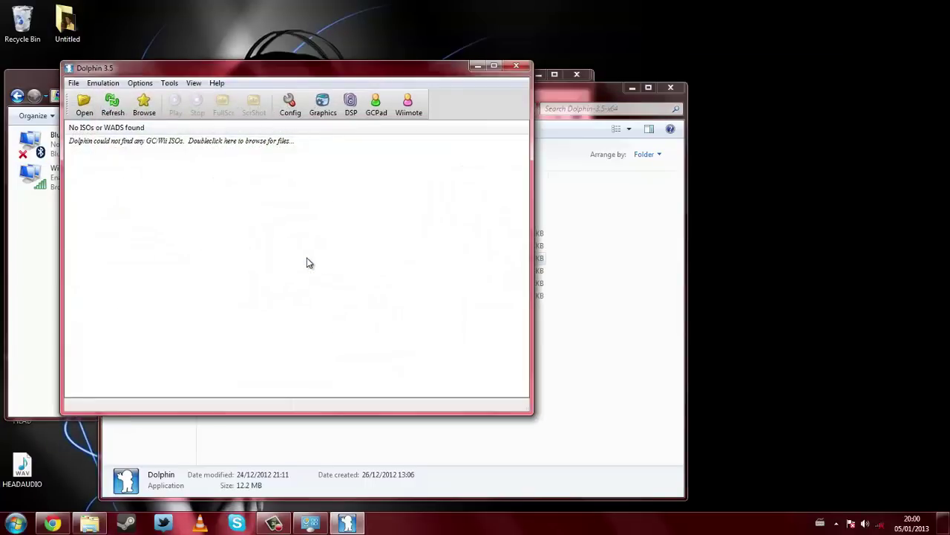
click(291, 107)
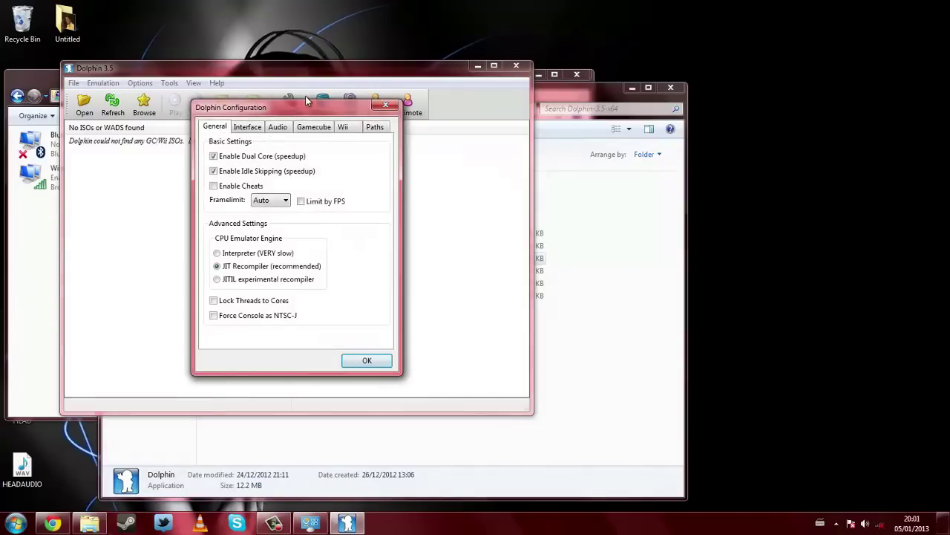
click(314, 128)
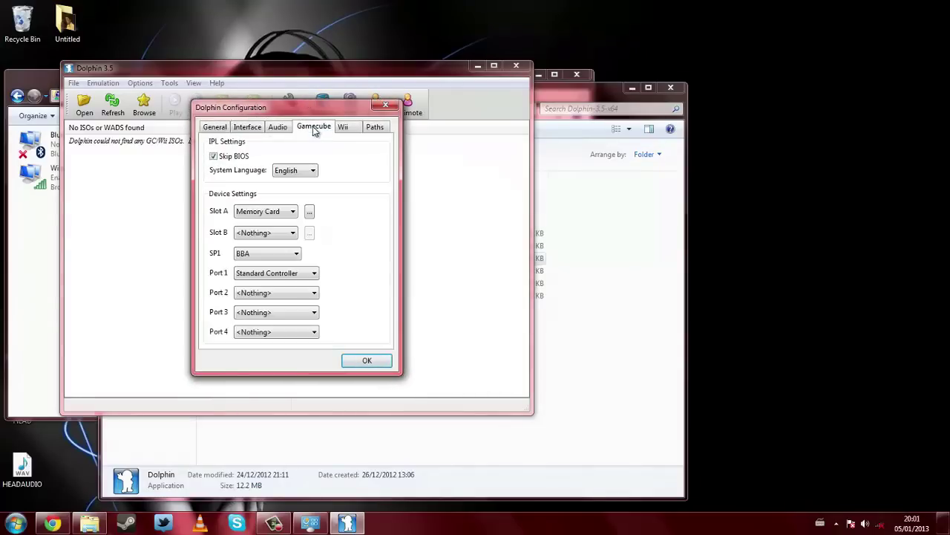
click(295, 255)
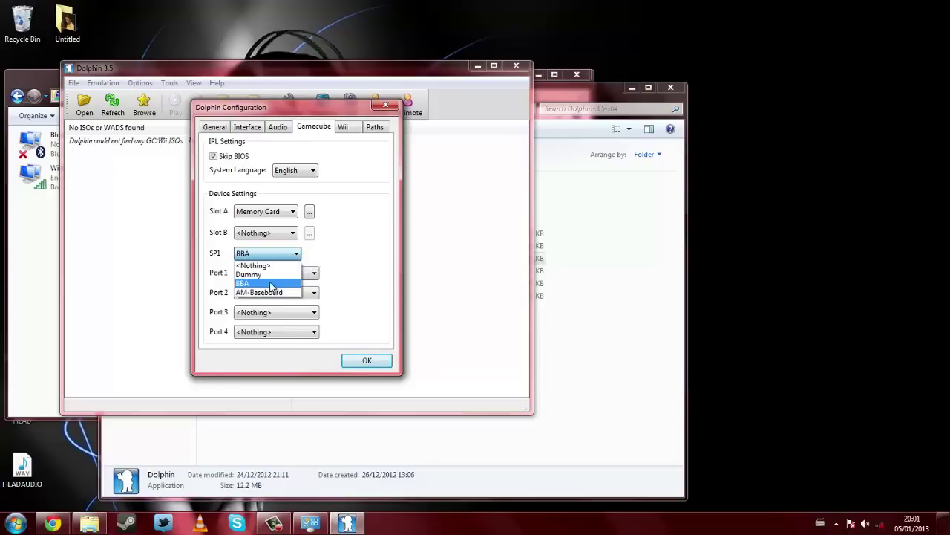
click(271, 285)
click(366, 362)
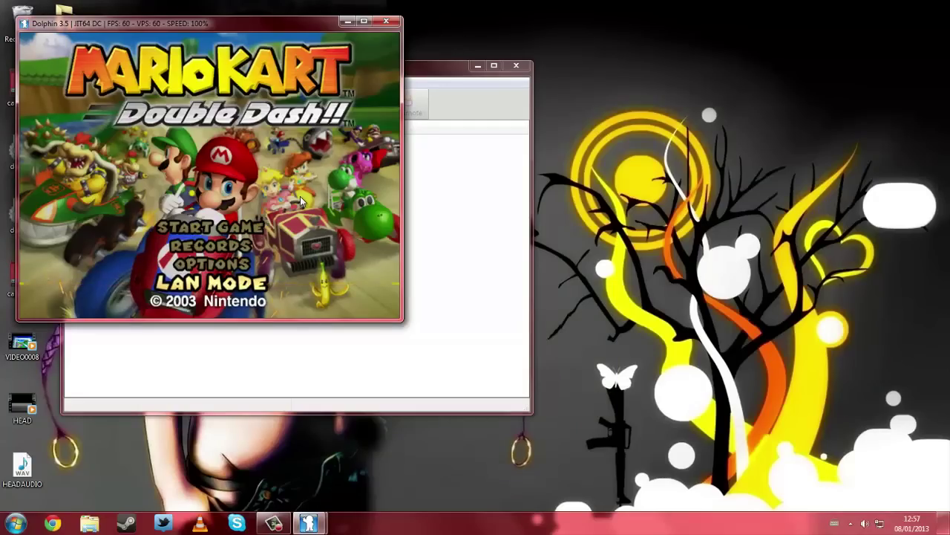
Step: Choose YES at the LAN Mode prompt and confirm it
key(Left)
key(x)
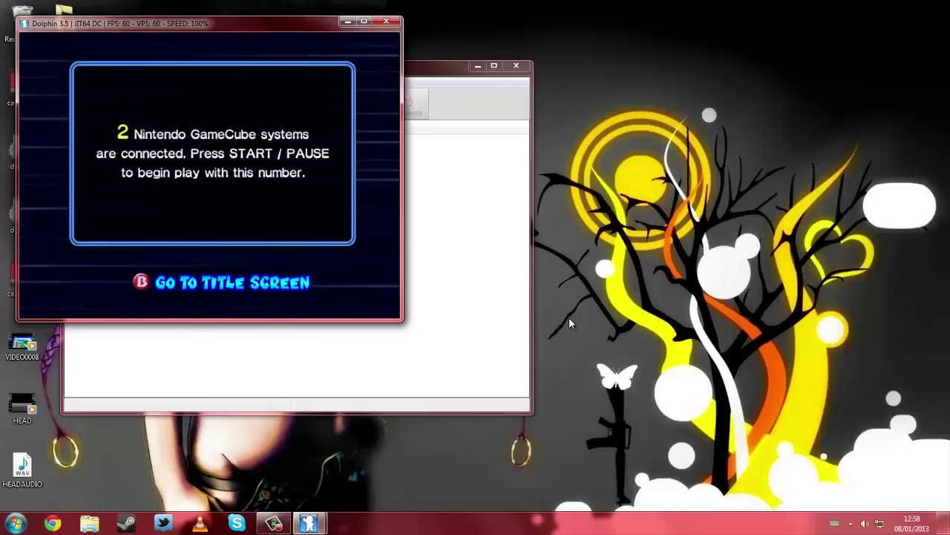
Step: Accept 2 connected systems, confirm the Versus settings, and start the Baby Park race
key(Return)
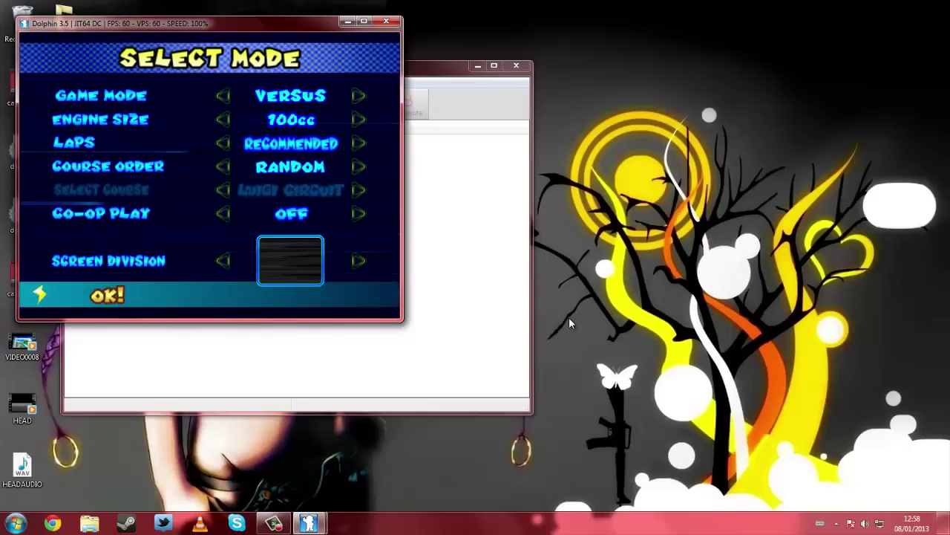
key(Return)
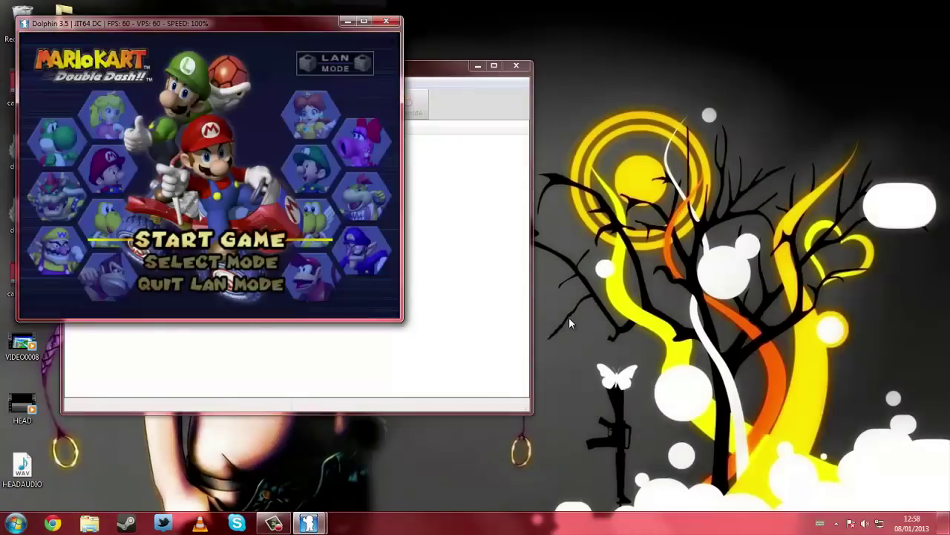
key(Return)
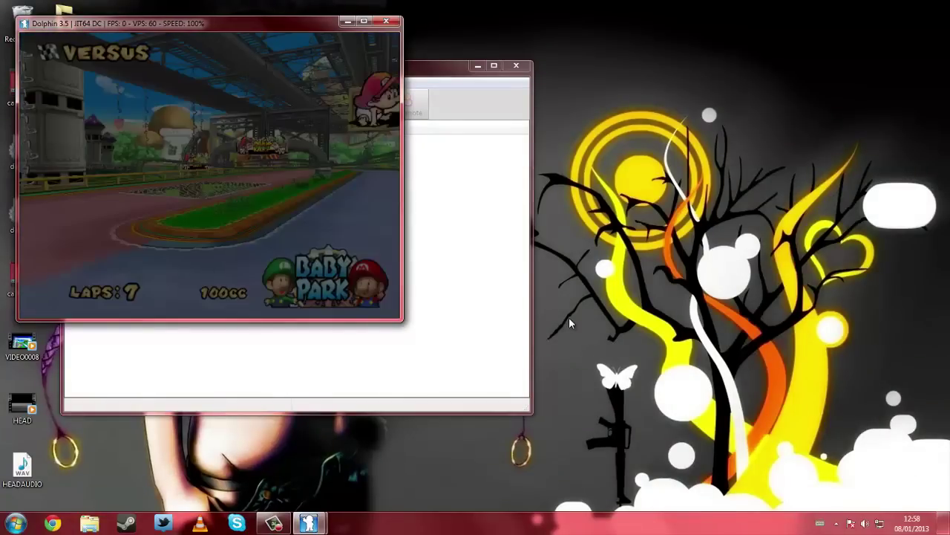